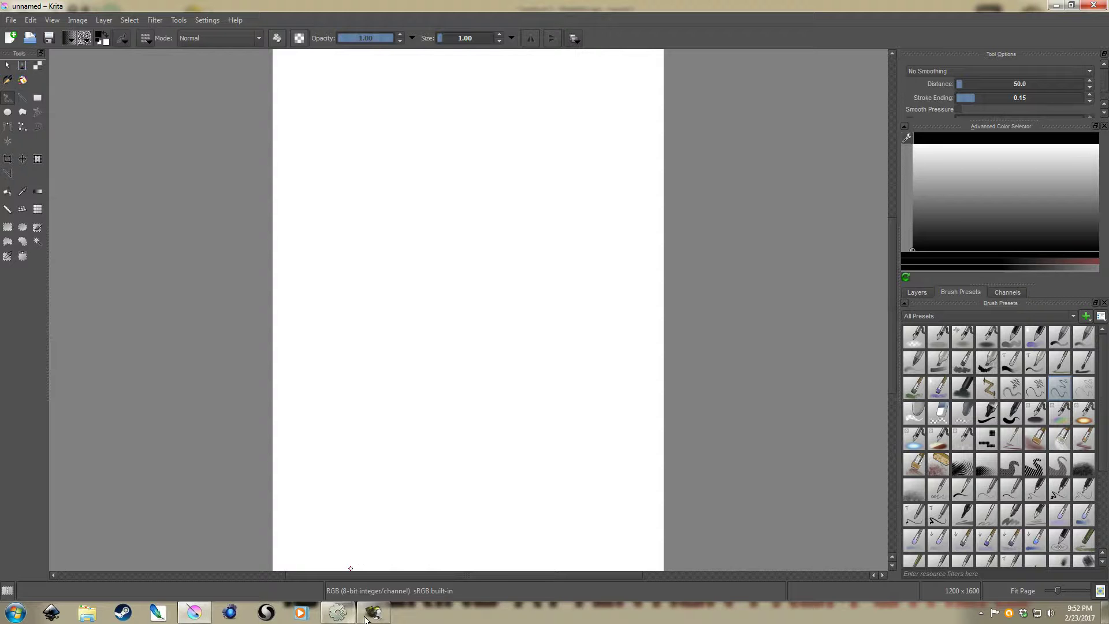
Step: Switch to the Waterfall project in Construct 2 and run a browser preview of its layout
left_click(338, 610)
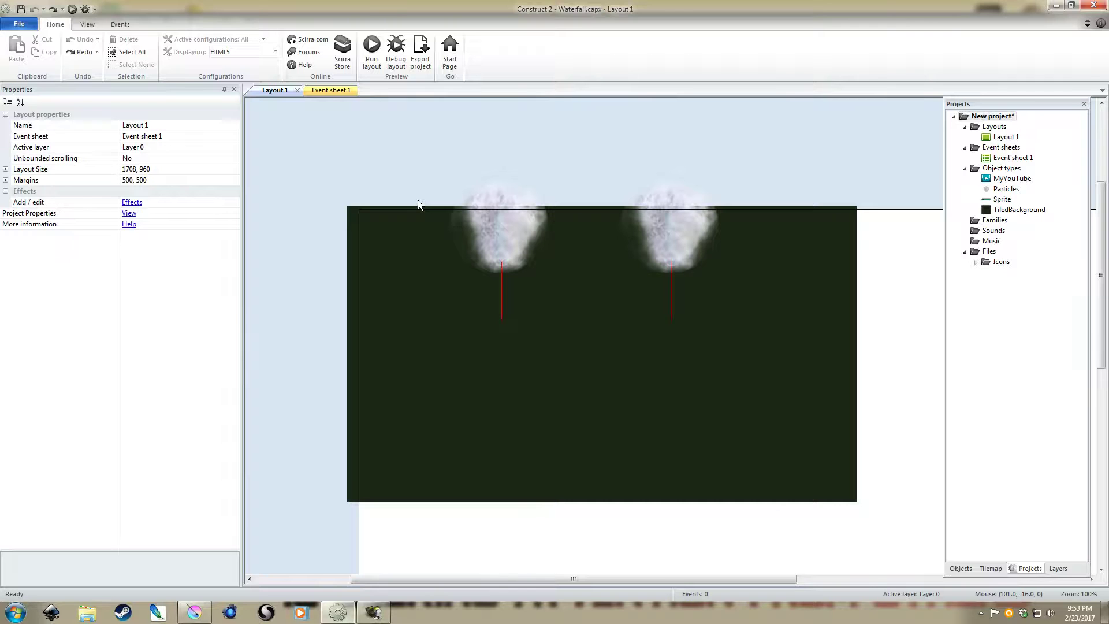
key("F5")
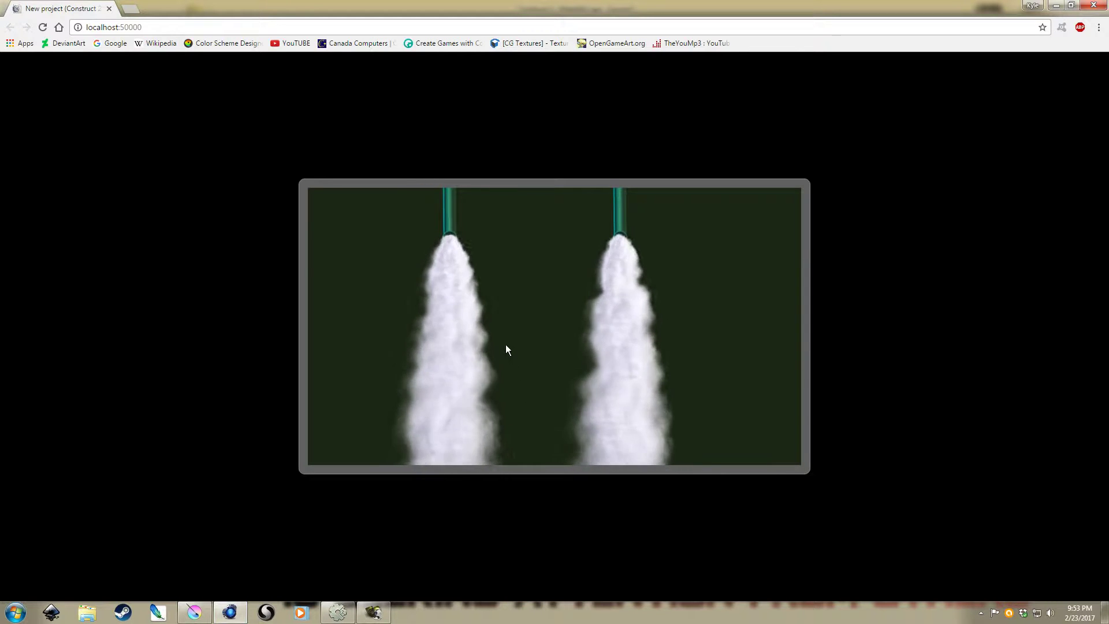
Step: Close the localhost:50000 Chrome preview tab to get back to Layout 1 of Waterfall.capx
left_click(109, 9)
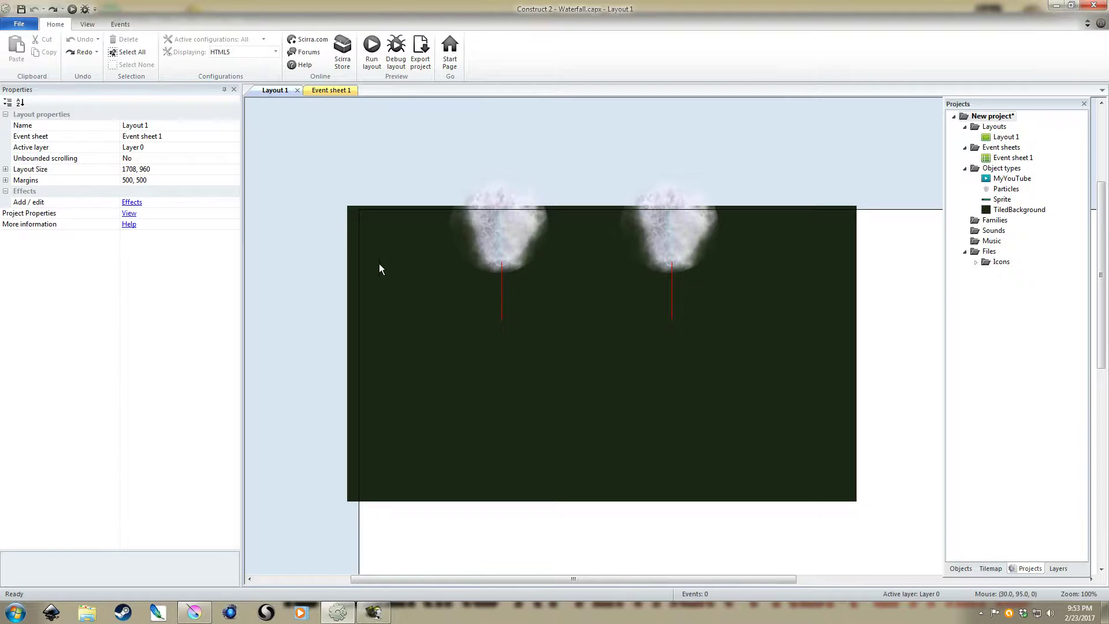
left_click(490, 225)
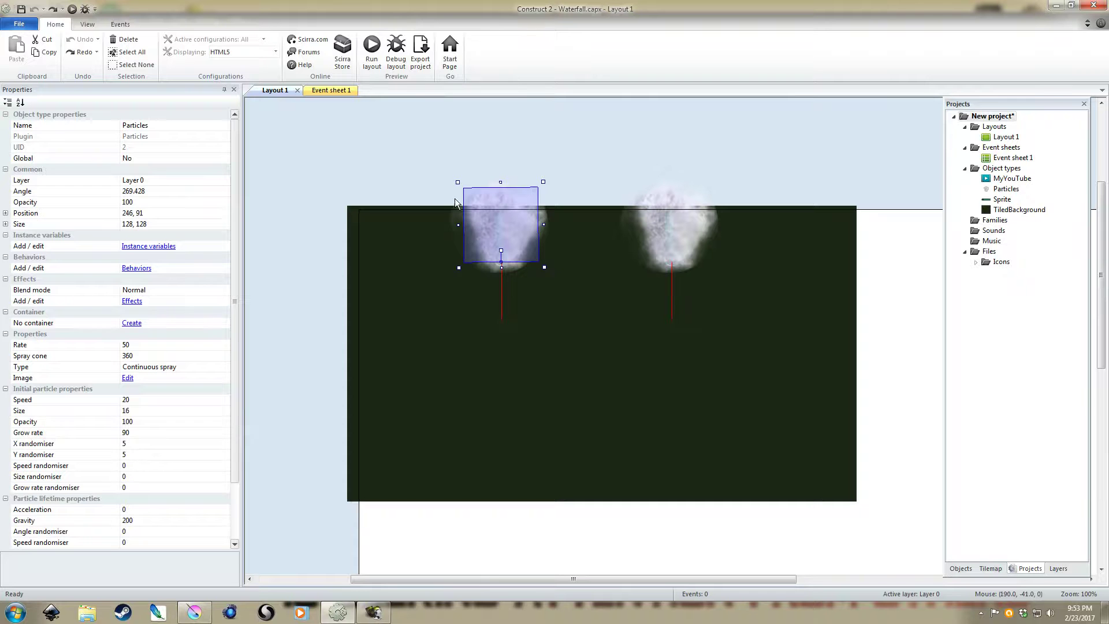
left_click(578, 280)
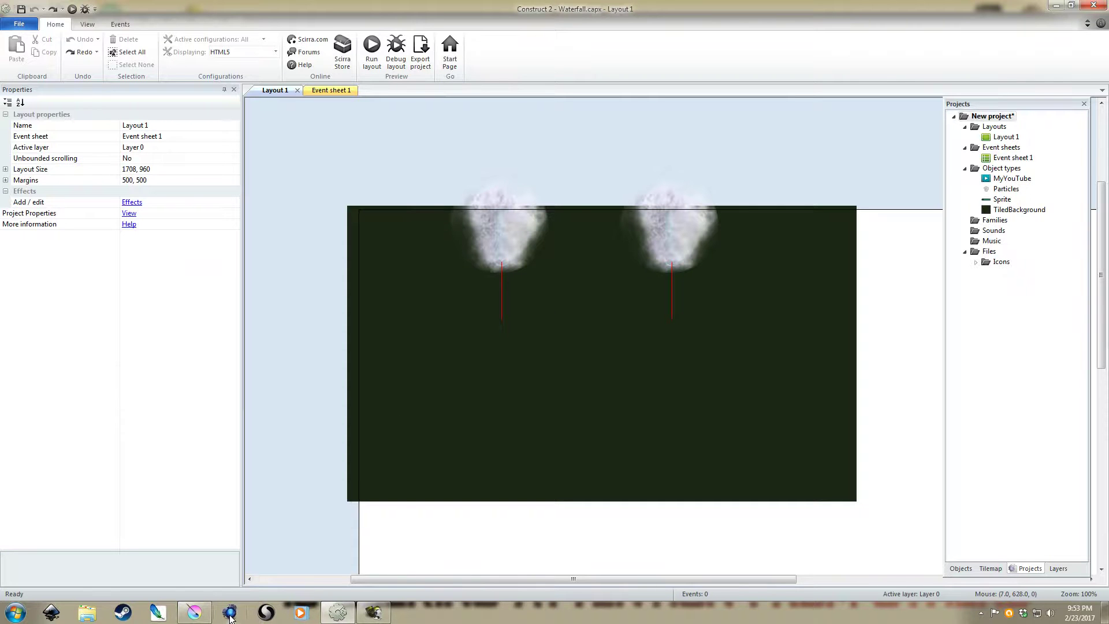
mouse_move(199, 617)
key("F5")
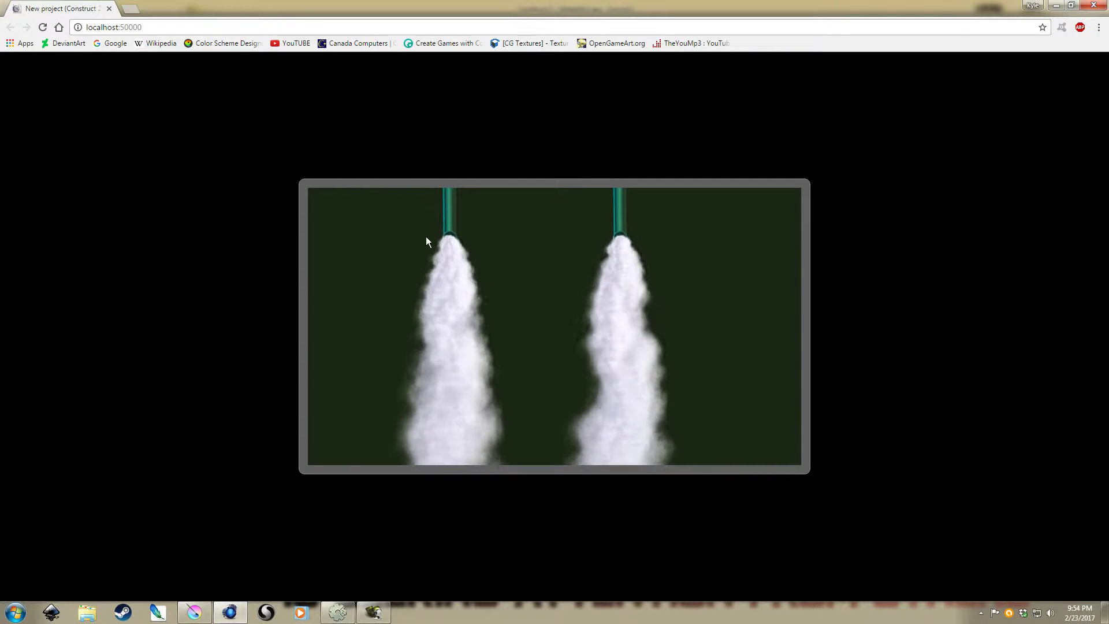
Step: Close the preview, select the left Particles spout, and scroll its Properties to Destroy mode and Timeout
left_click(109, 10)
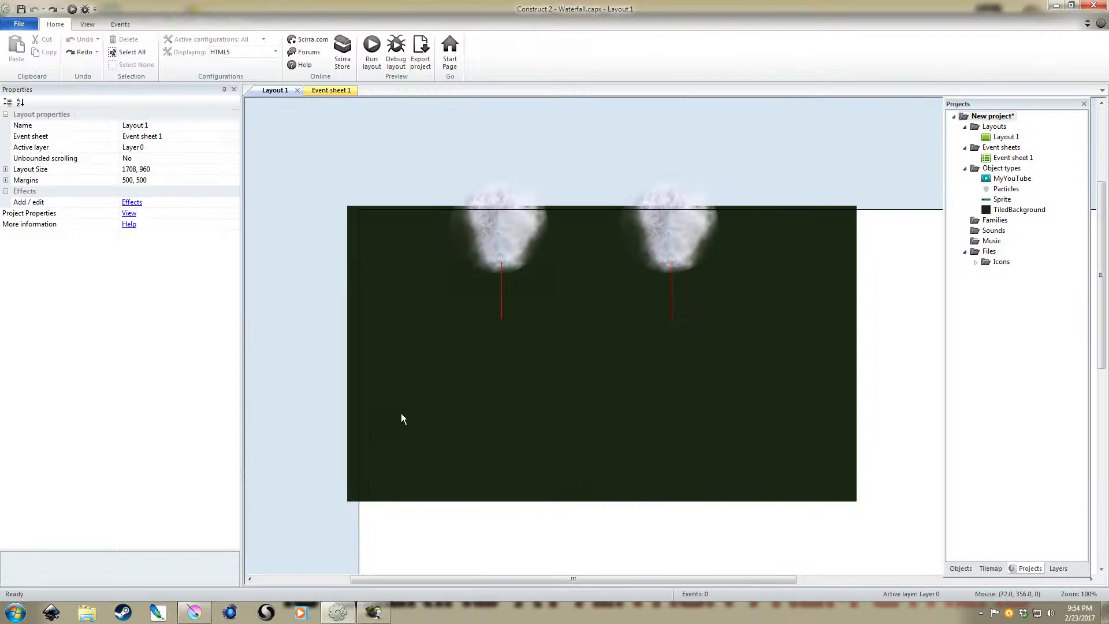
left_click(494, 254)
left_click(412, 177)
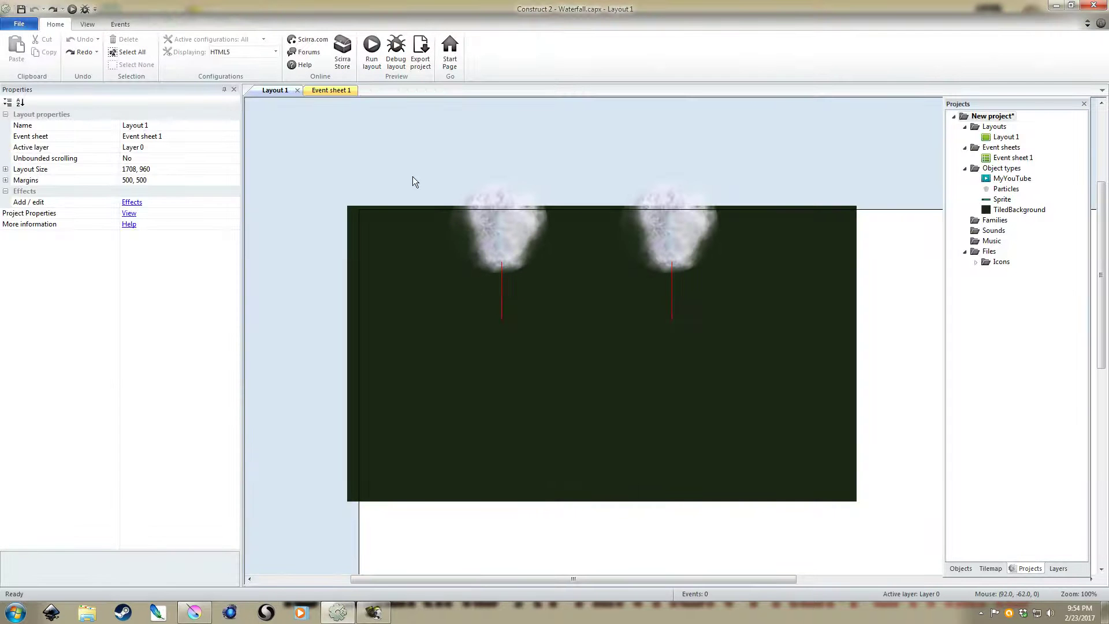
left_click(497, 234)
left_click_drag(238, 445, 261, 513)
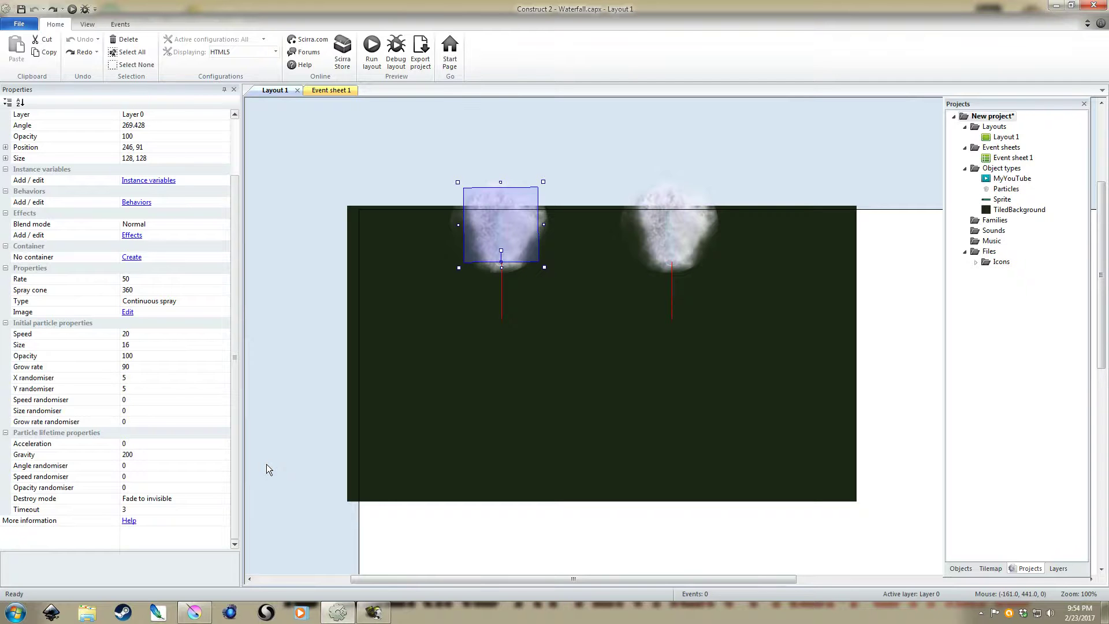
scroll(267, 464, "up", 1)
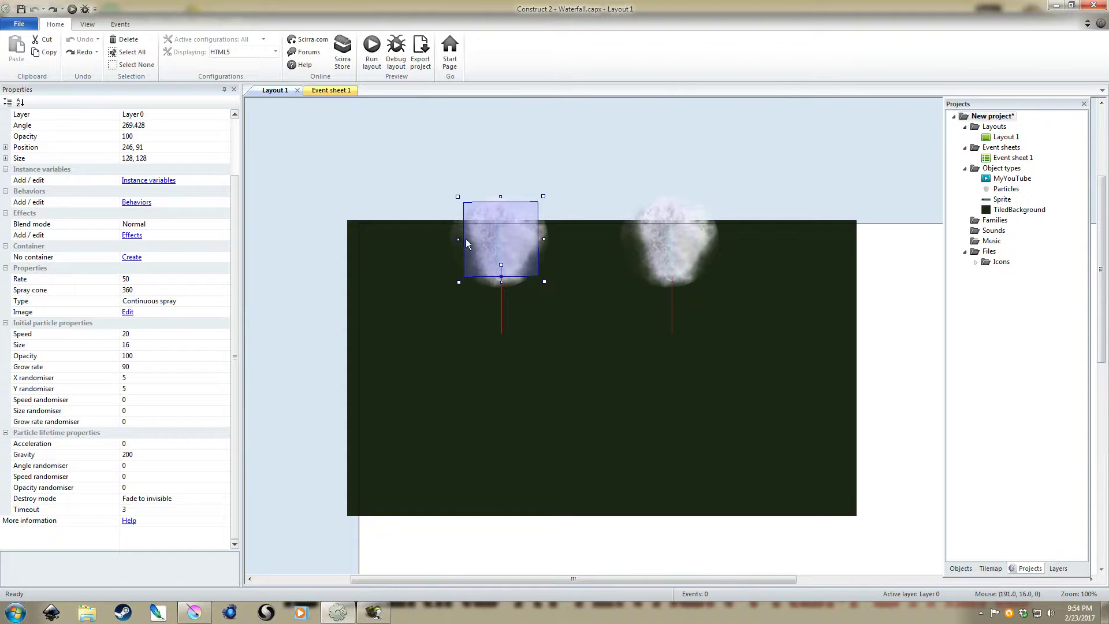
Step: Set the left spout's Grow rate to 0, check the preview, and reselect the spout
left_click(91, 369)
left_click(95, 367)
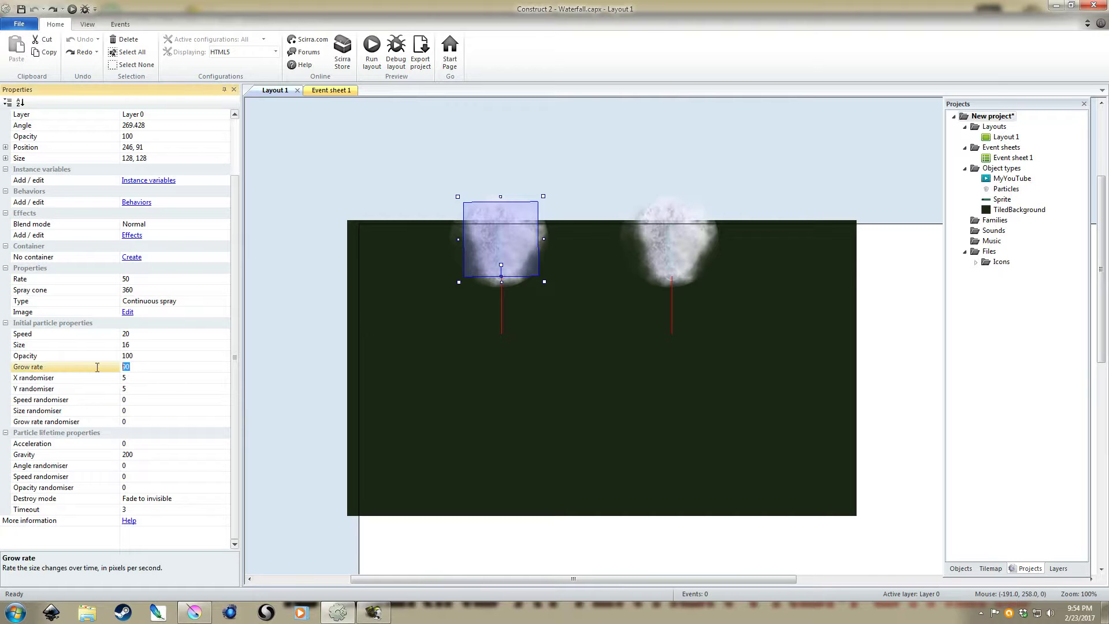
type("0")
key("Return")
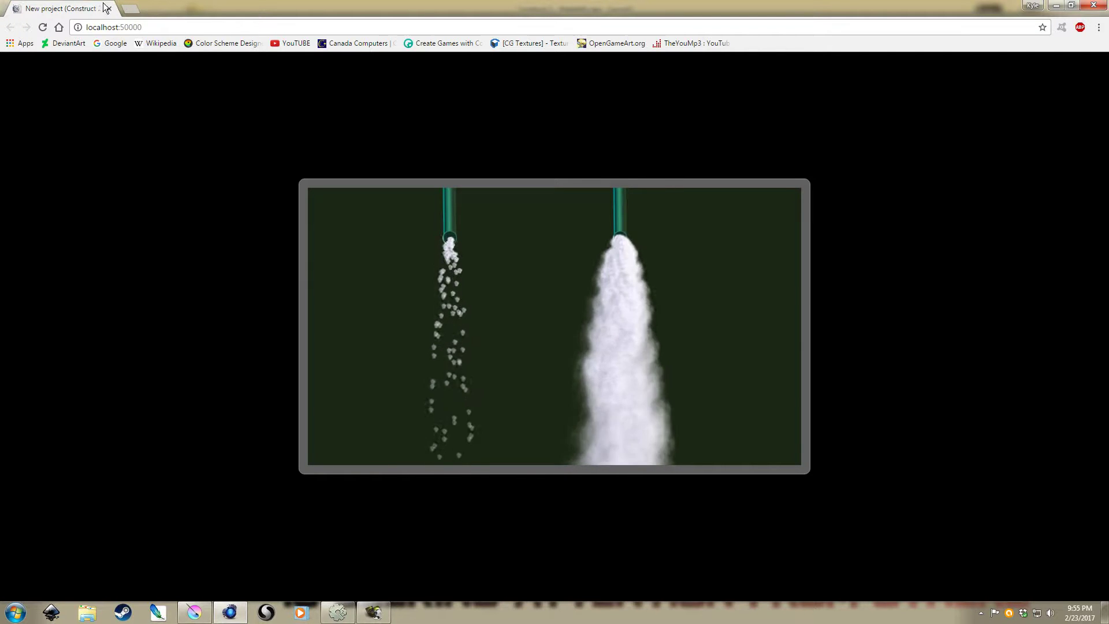
key("alt+Tab")
left_click(460, 280)
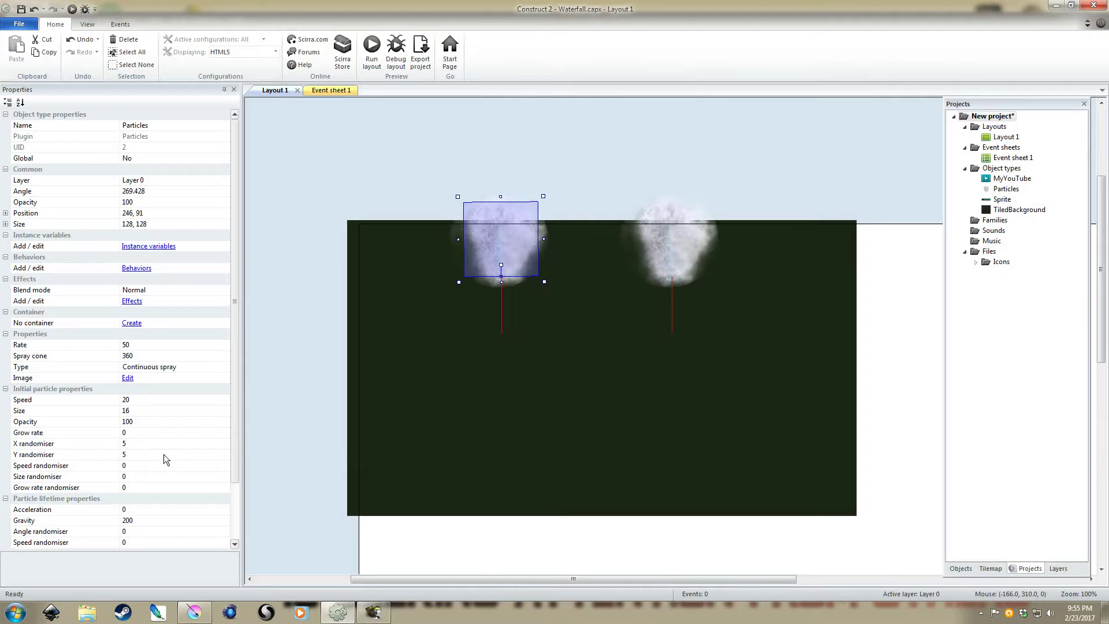
Step: Restore the left spout's Grow rate to 90
left_click(155, 433)
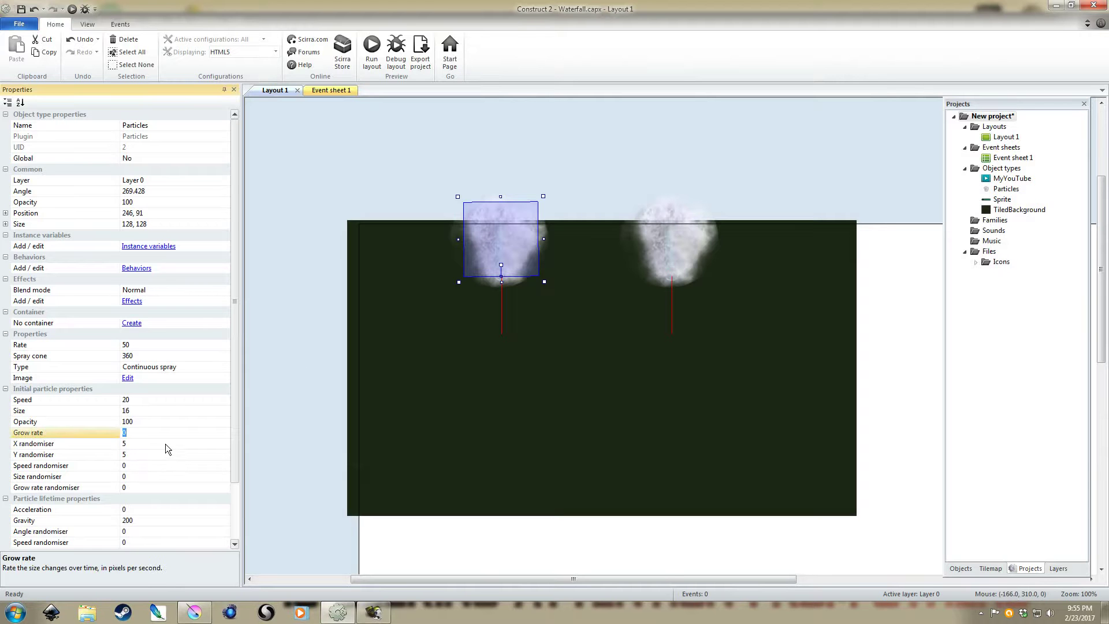
type("90")
key("Escape")
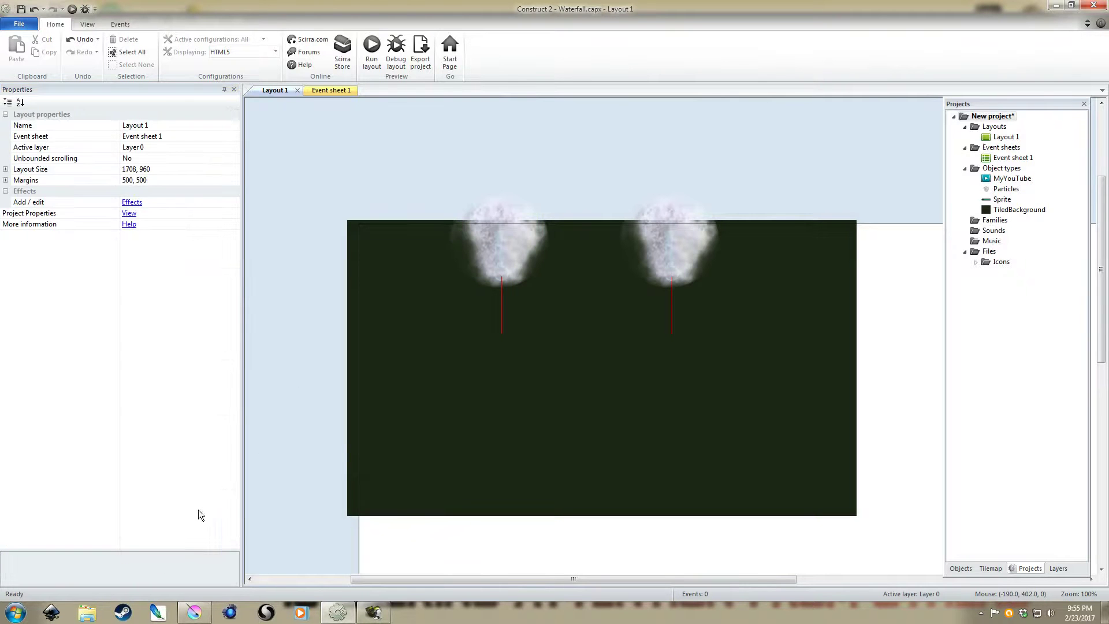
Step: Change the left spout's Gravity from 200 to 0
left_click(481, 243)
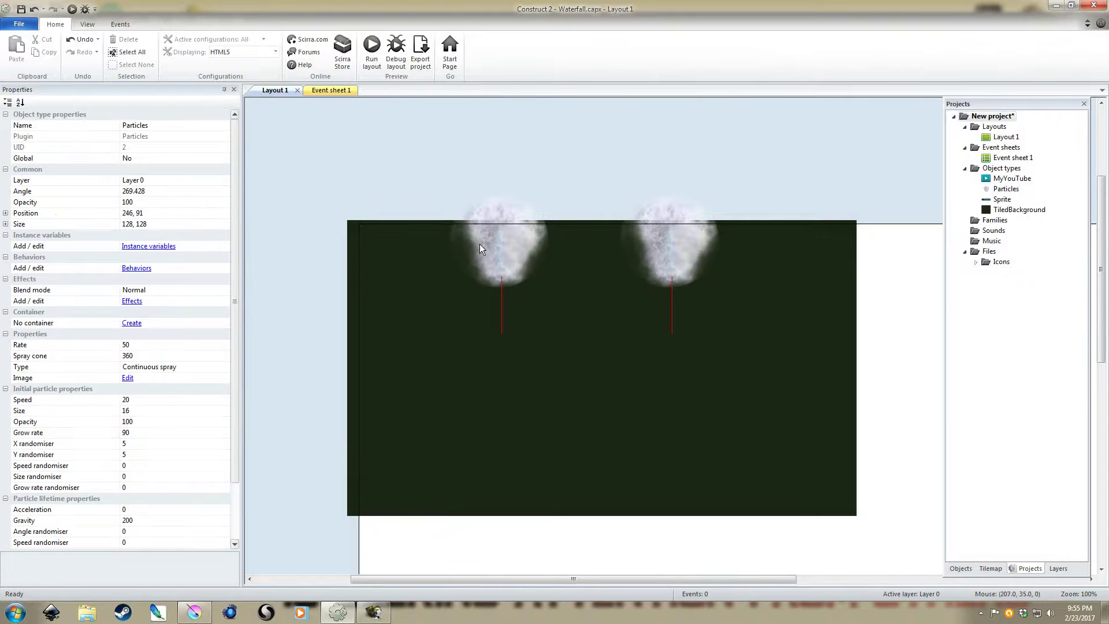
left_click(149, 521)
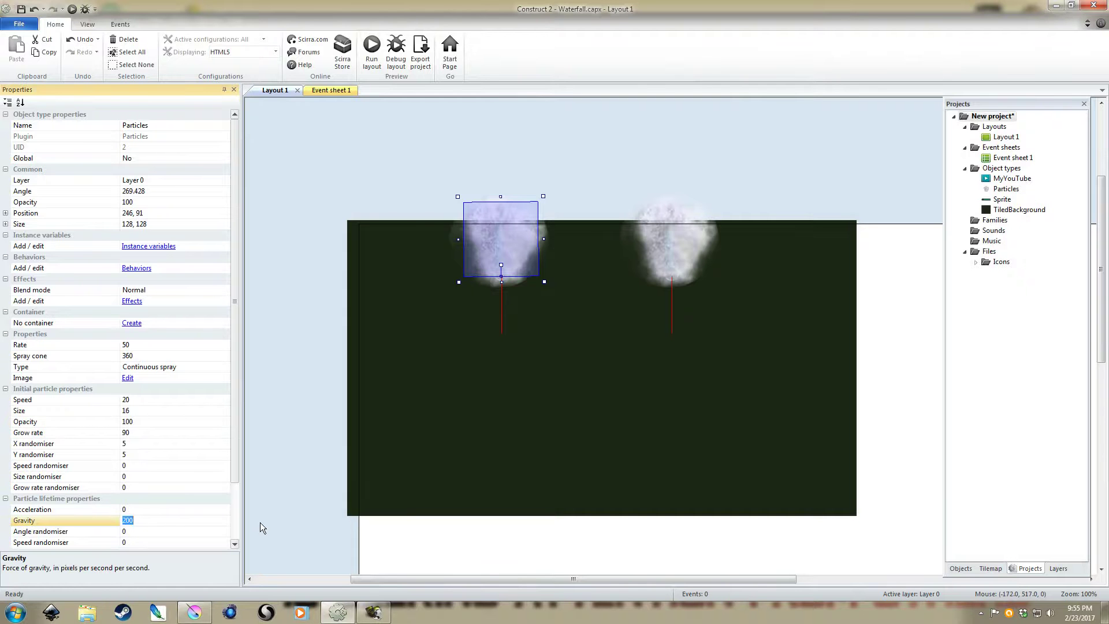
type("0")
left_click(402, 159)
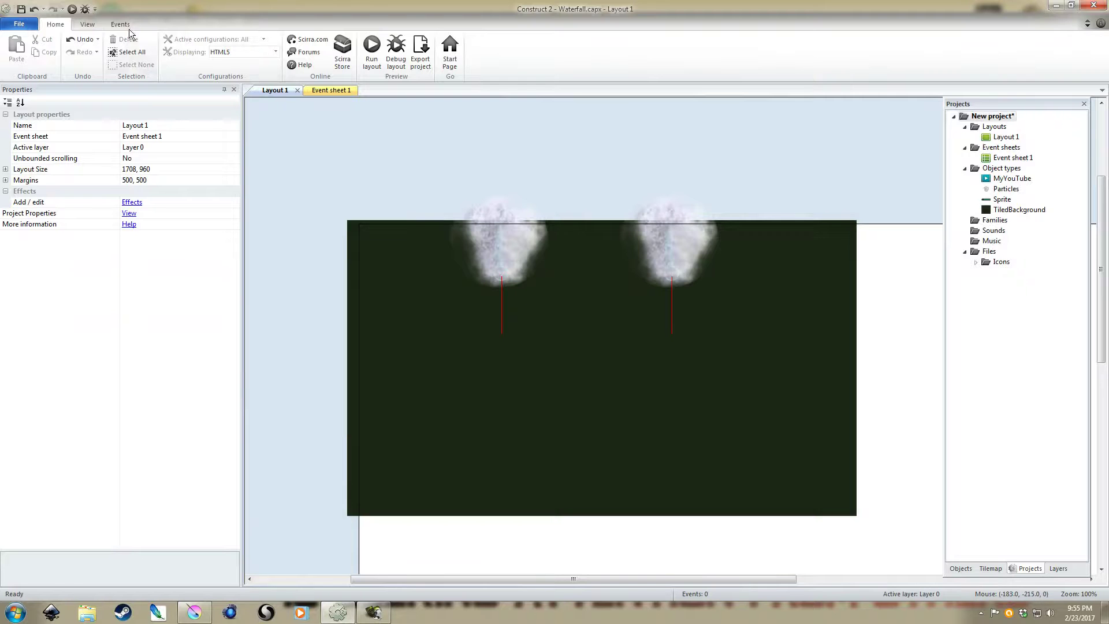
Step: Preview the zero-gravity left spout as a round cloud, then reselect it in the editor
left_click(75, 9)
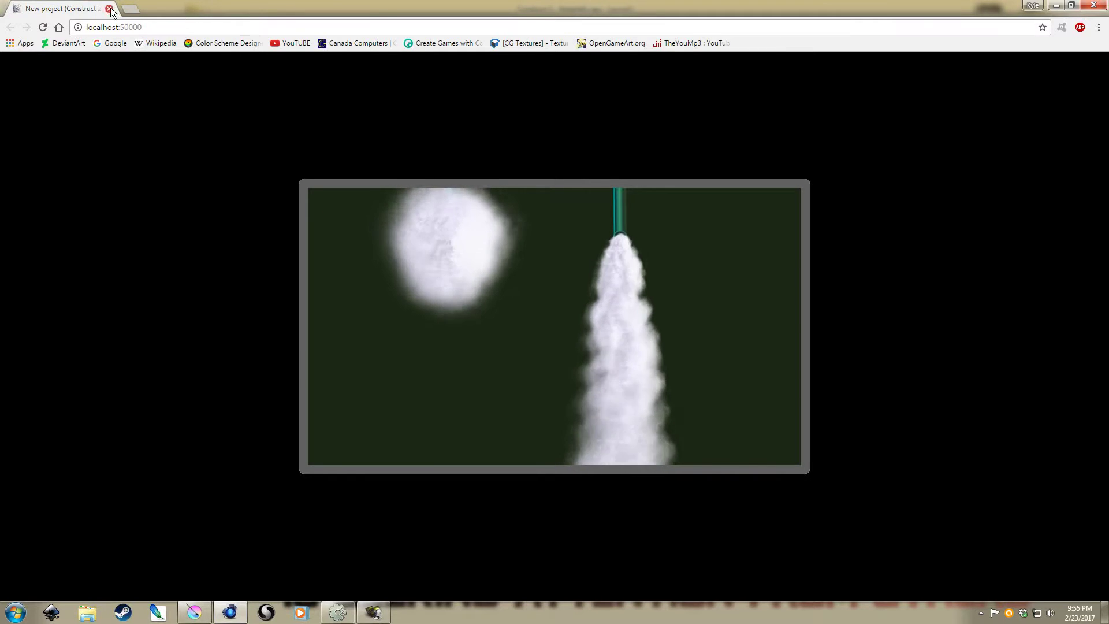
key("alt+Tab")
left_click(501, 243)
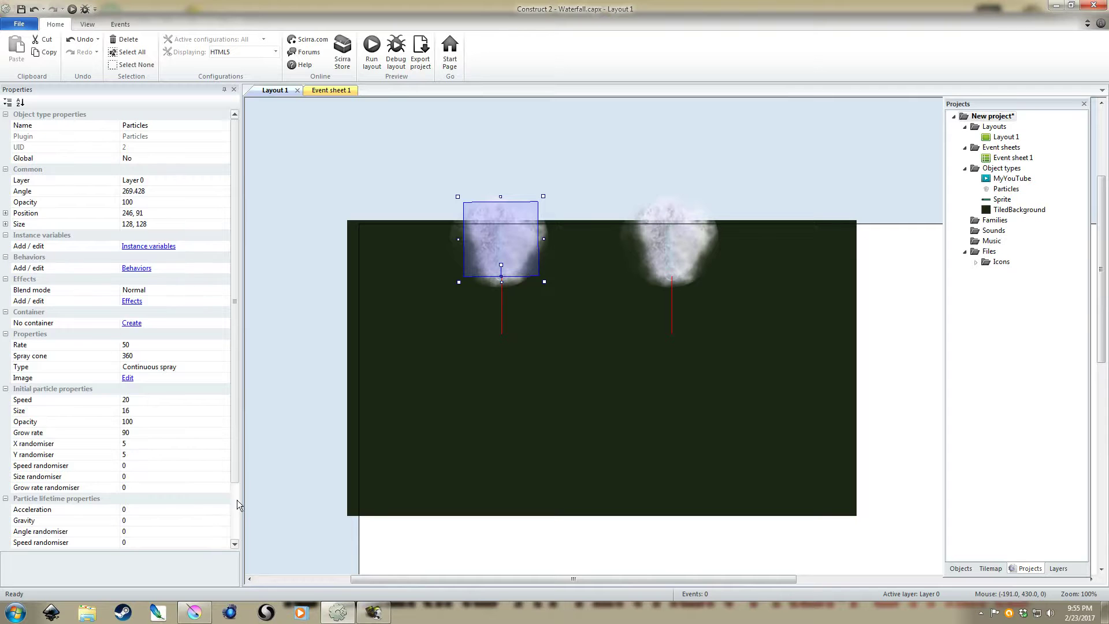
Step: Set the left spray's Gravity to 200 and Timeout to 1, then preview the layout
scroll(237, 499, "down", 2)
left_click(152, 455)
type("200")
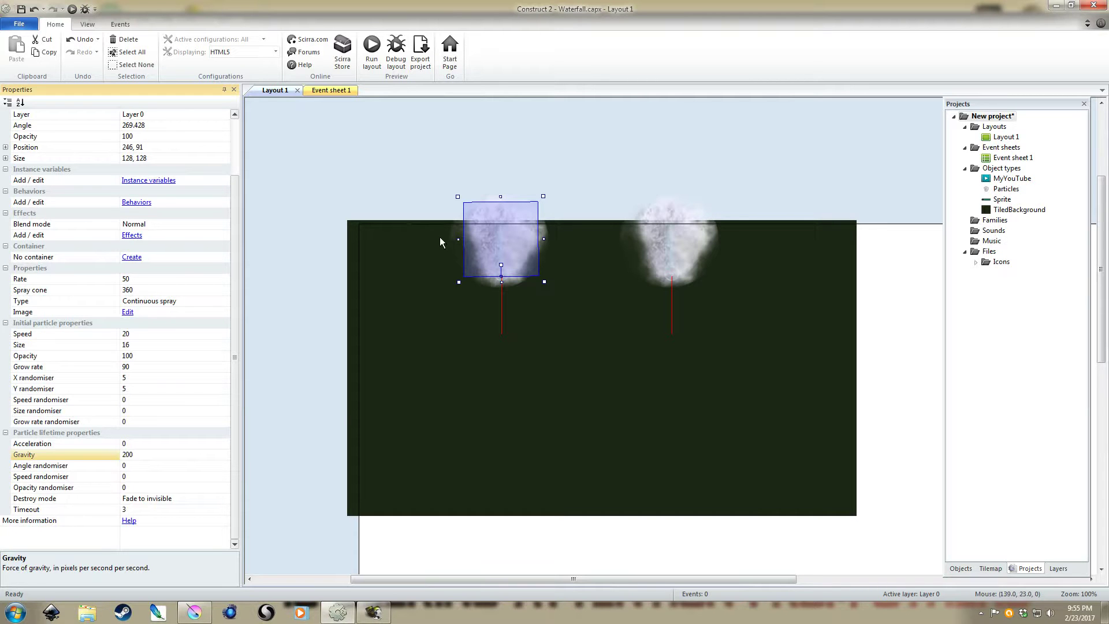
left_click(89, 510)
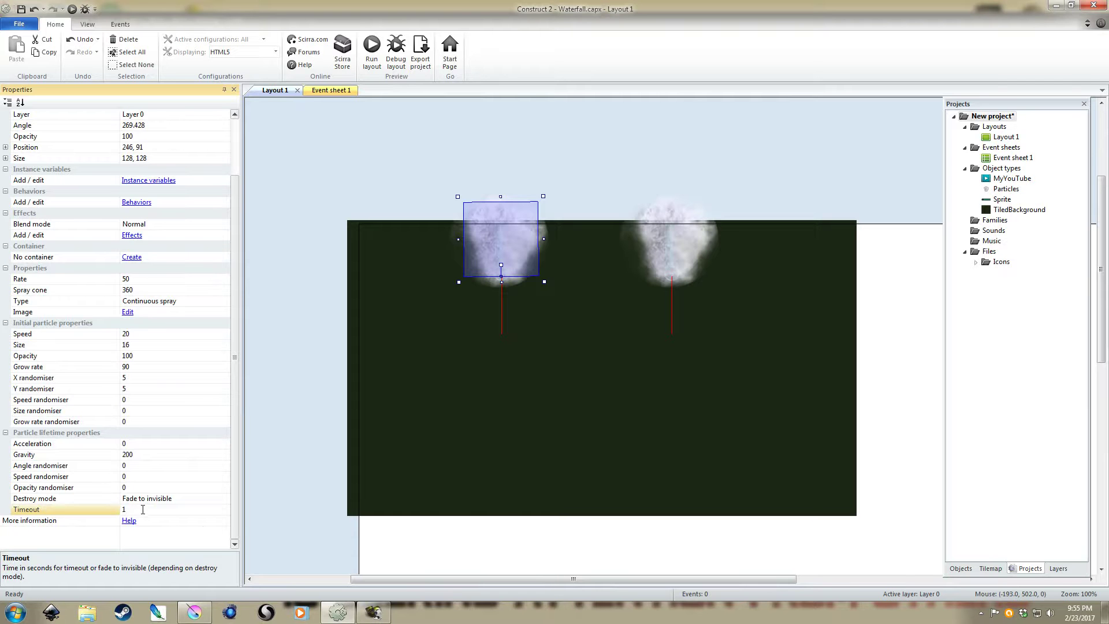
left_click(379, 250)
key("F5")
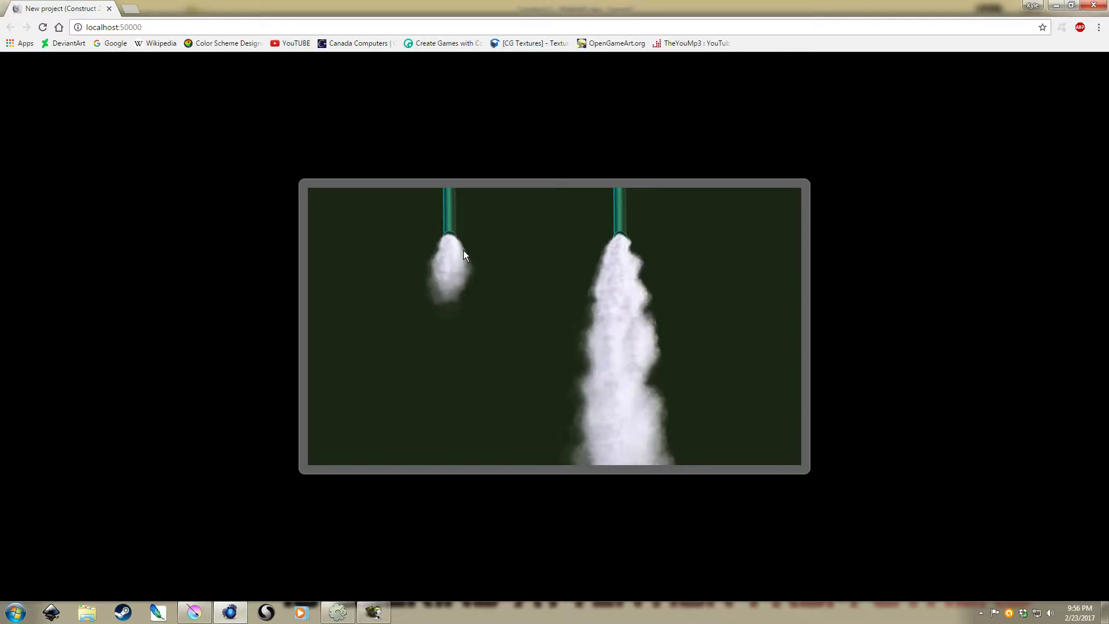
Step: Return from the Chrome preview to Construct 2 and reselect the left particle spray
key("alt+Tab")
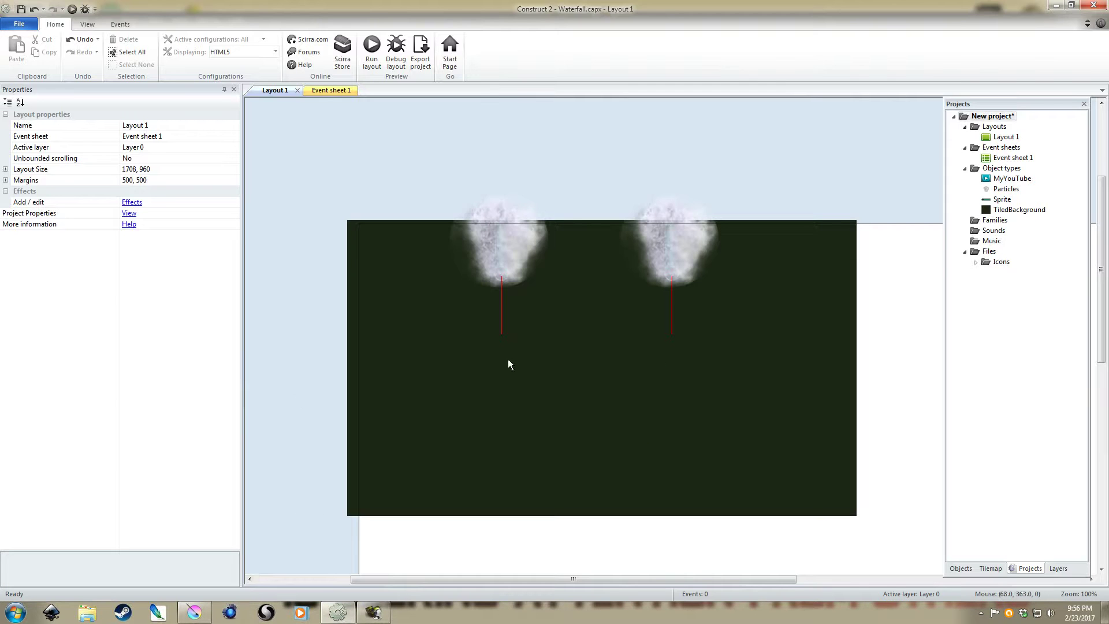
left_click(502, 233)
Step: Edit the left spray's Timeout back to 3, reselect the spray, and undo the last change
scroll(230, 507, "down", 2)
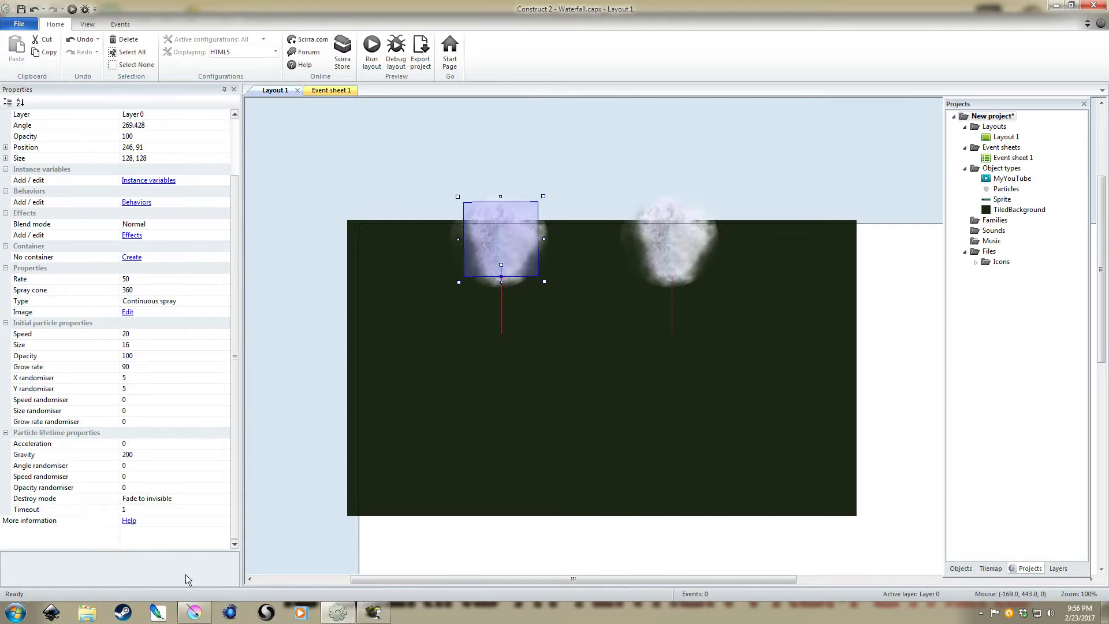
left_click(146, 509)
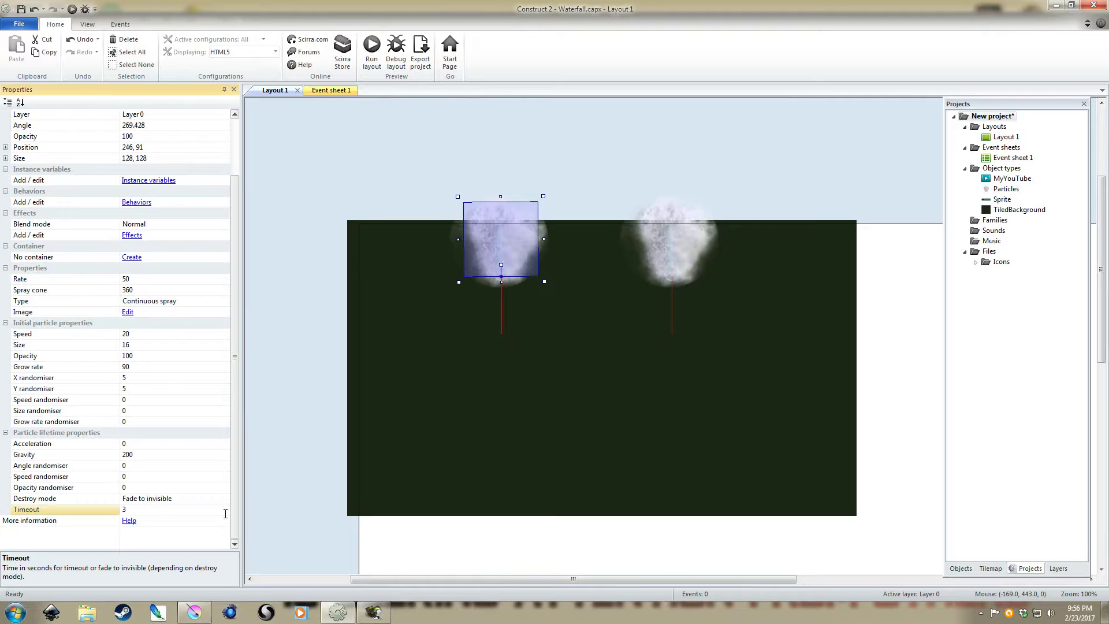
left_click(305, 206)
left_click(466, 239)
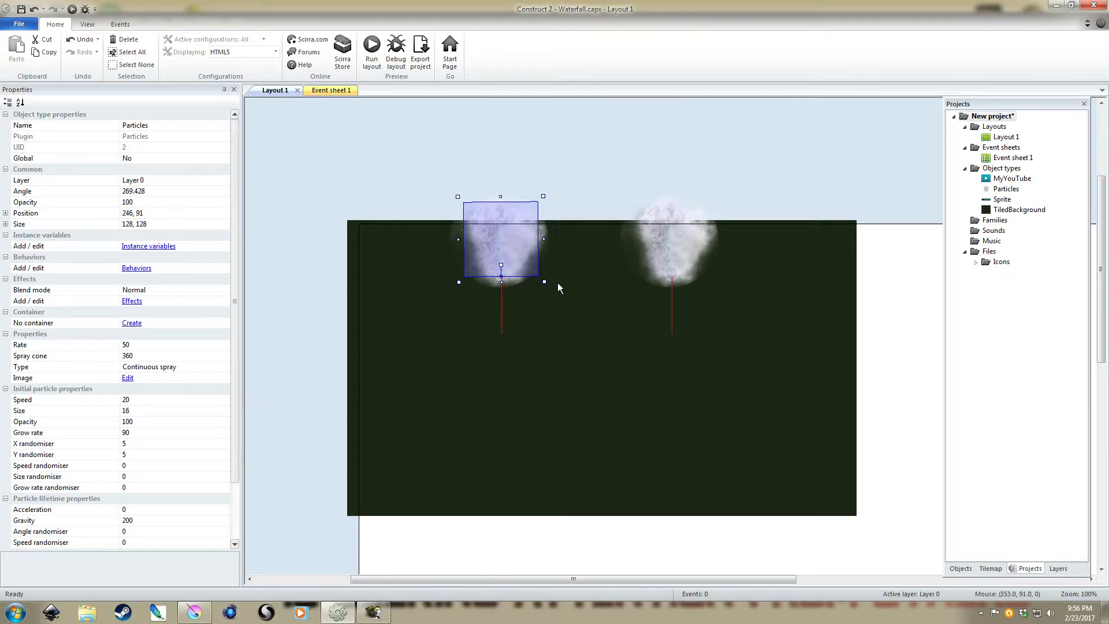
key("ctrl+z")
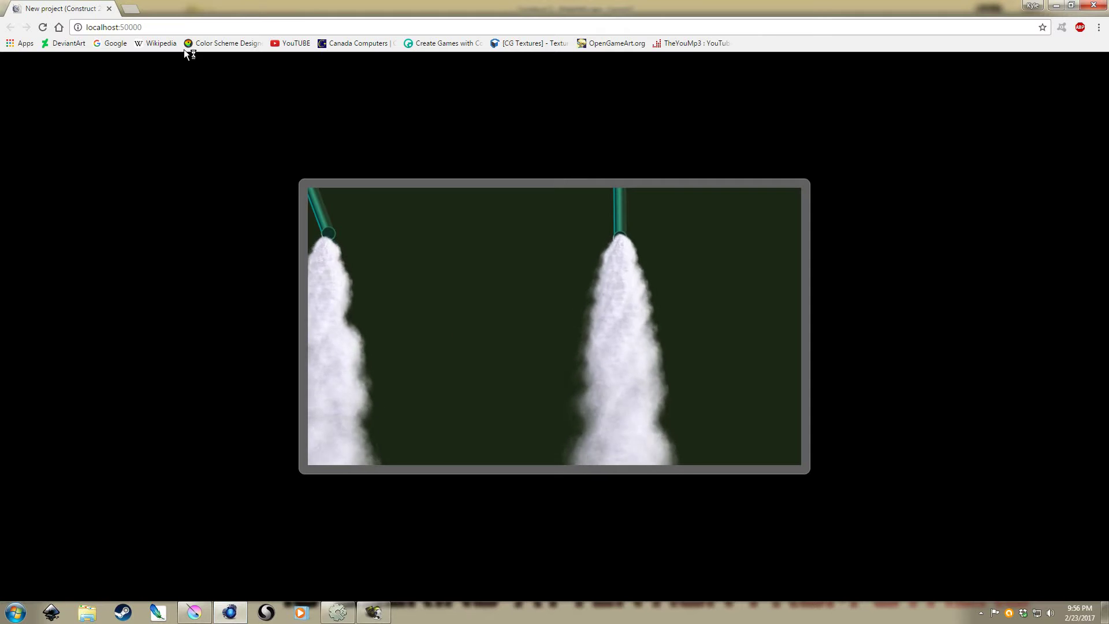
Step: Drag both sprays rightward and move the pipe up and left above the layout
left_click(109, 10)
left_click_drag(398, 258, 539, 249)
left_click_drag(596, 157, 739, 375)
left_click_drag(675, 245, 796, 149)
left_click_drag(380, 257, 343, 160)
Step: Put one spray at the layout's bottom-right corner and the other at the layout centre
left_click_drag(786, 152, 894, 523)
left_click(686, 171)
left_click_drag(512, 252, 596, 352)
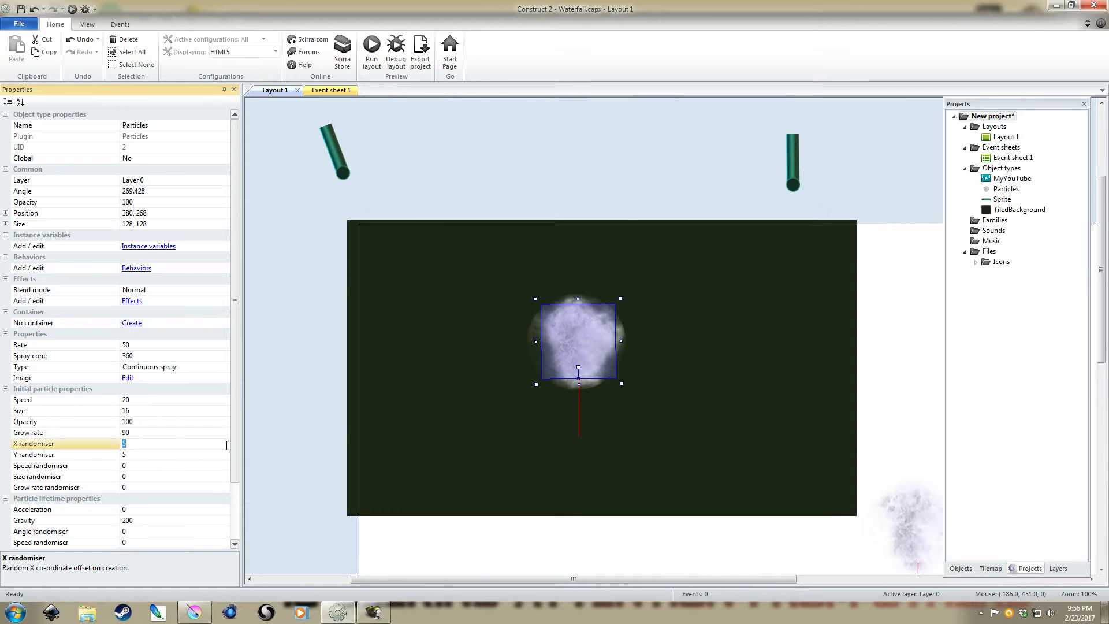
left_click(154, 444)
Step: Set the centre spray's X randomiser to 90 and check the result in a preview
type("90")
left_click(618, 373)
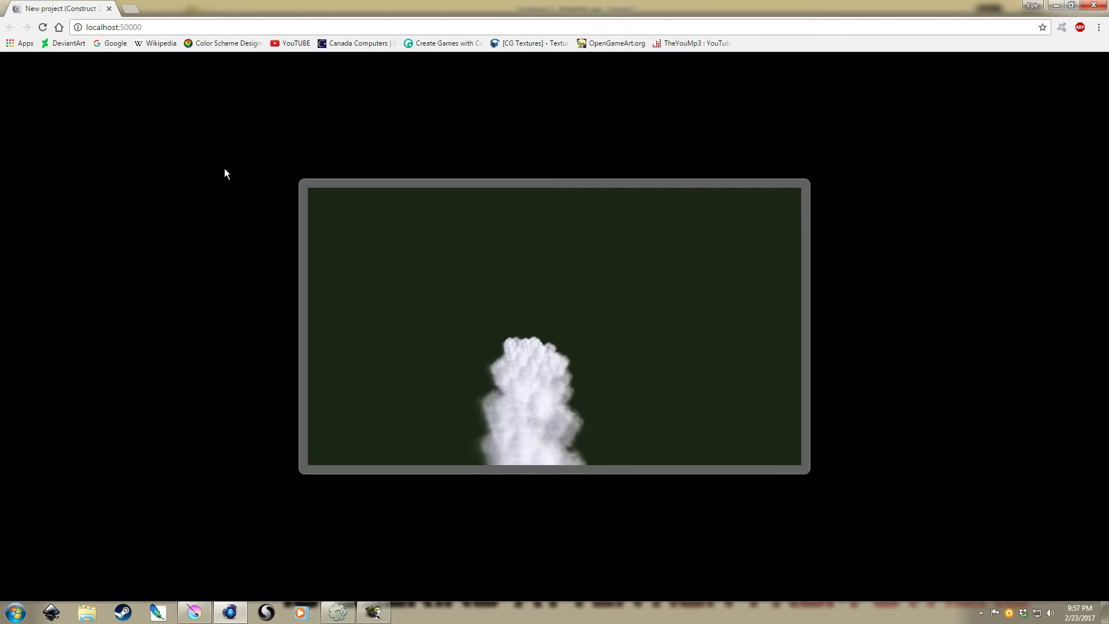
key("alt+Tab")
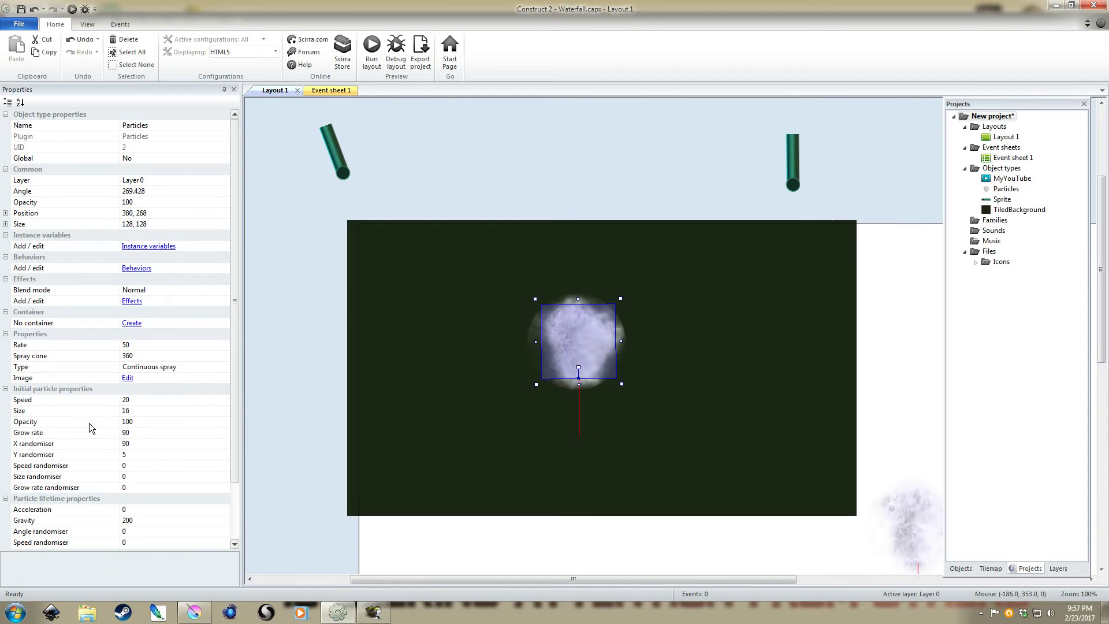
Step: Change the centre spray's initial particle Size from 16 to 25 and edit its Rate value
left_click(159, 410)
type("25")
key("Return")
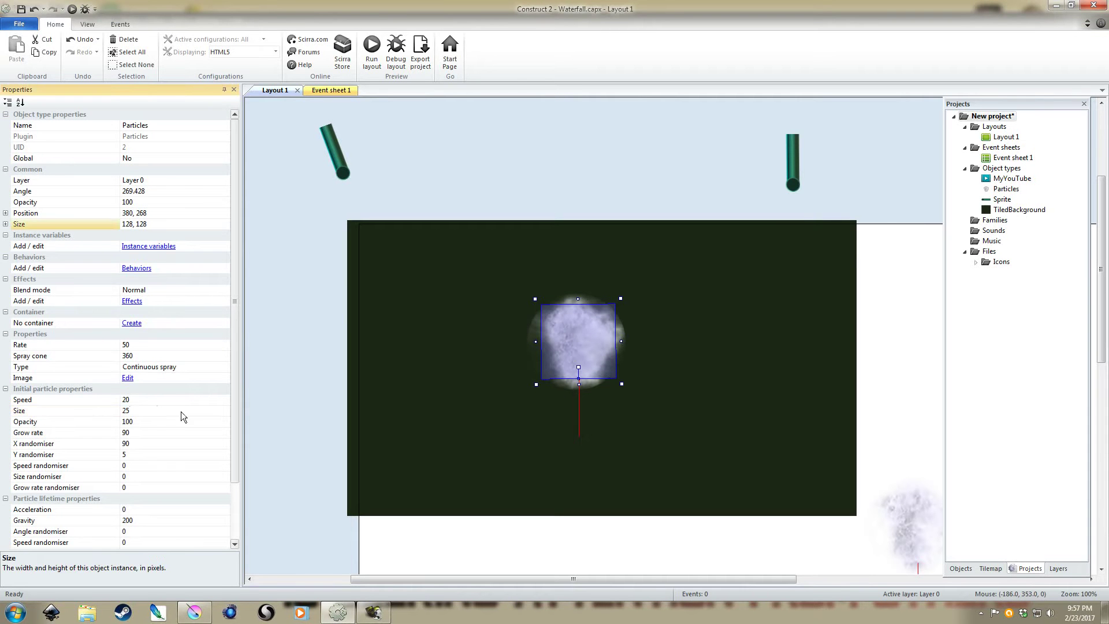
left_click(159, 345)
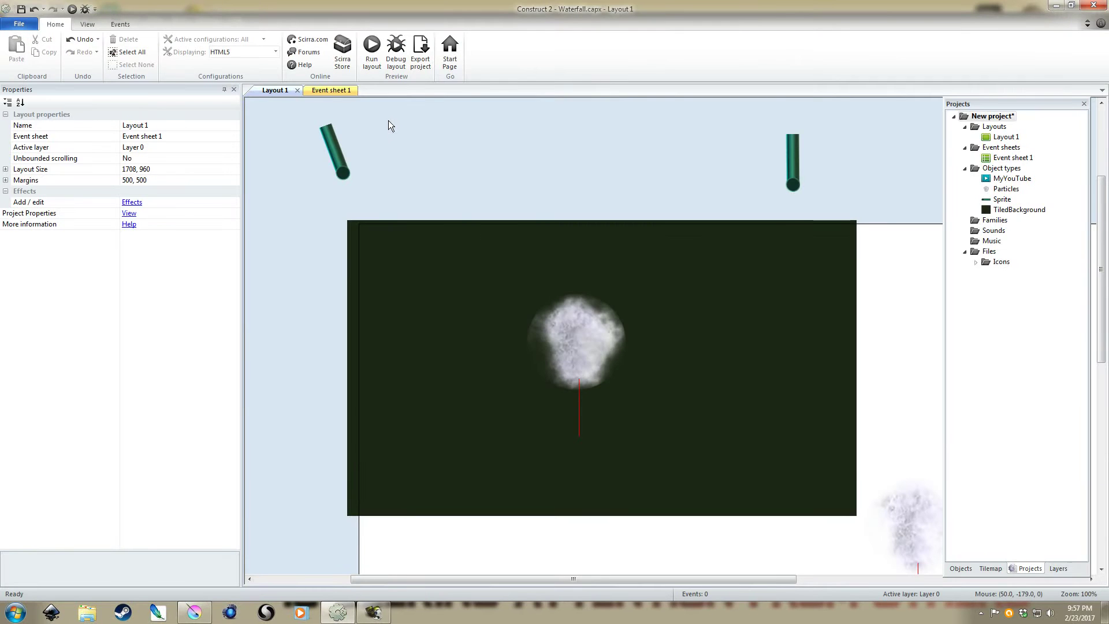
Step: Undo the X randomiser change, moves and rotation so both sprays sit along the layout's top edge
key("ctrl+z")
key("ctrl+z")
key("ctrl+z")
key("ctrl+z")
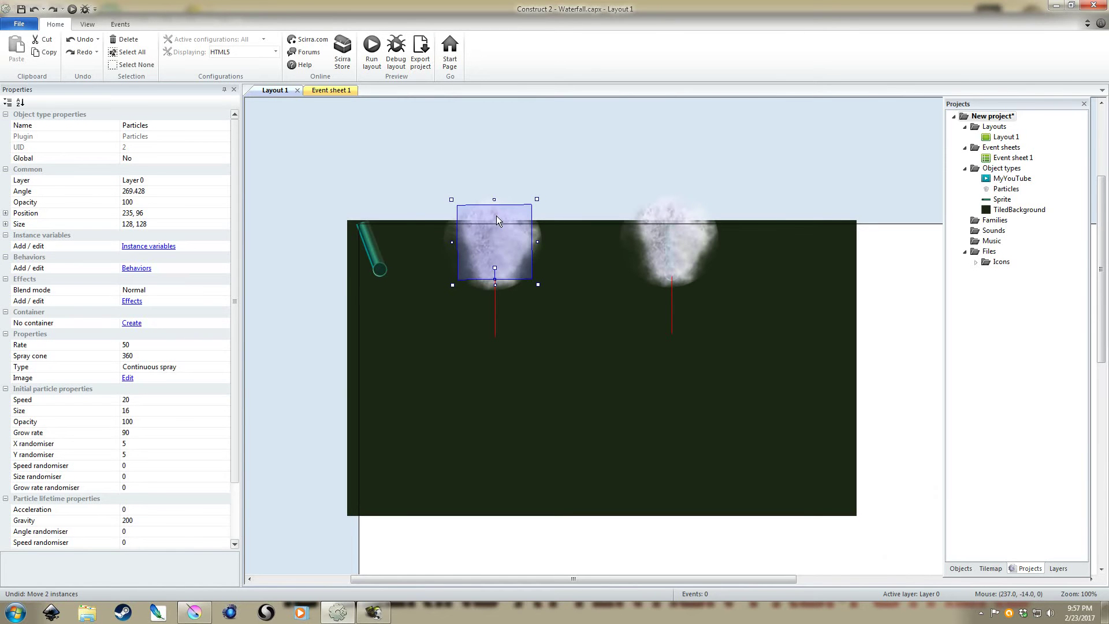
key("ctrl+z")
key("ctrl+z")
key("ctrl+z")
key("ctrl+z")
key("ctrl+z")
key("ctrl+z")
key("ctrl+z")
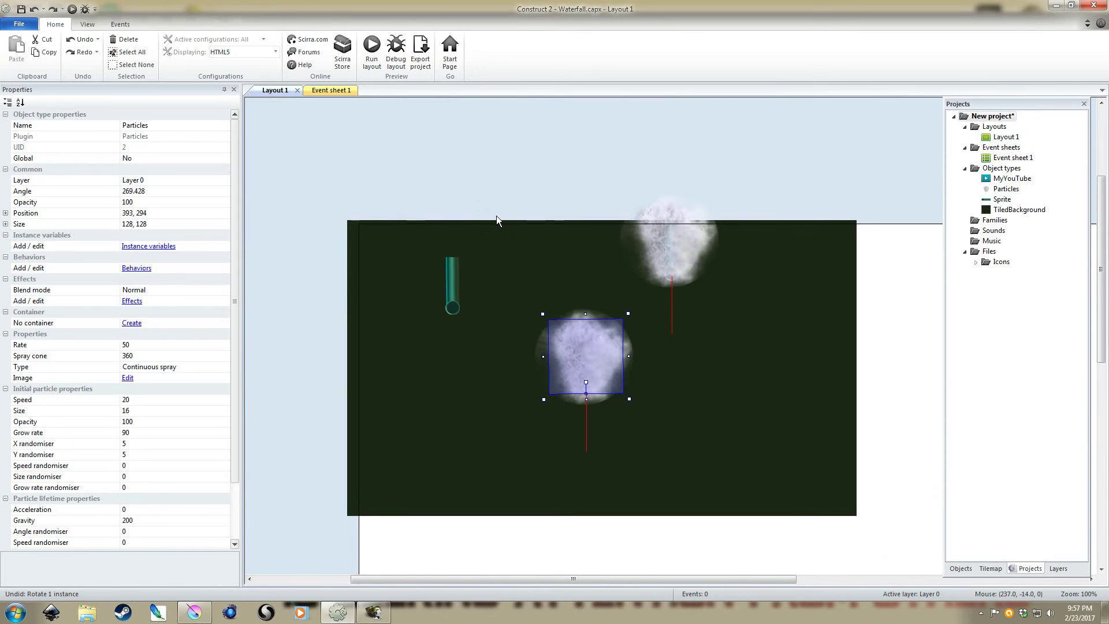
left_click(486, 257)
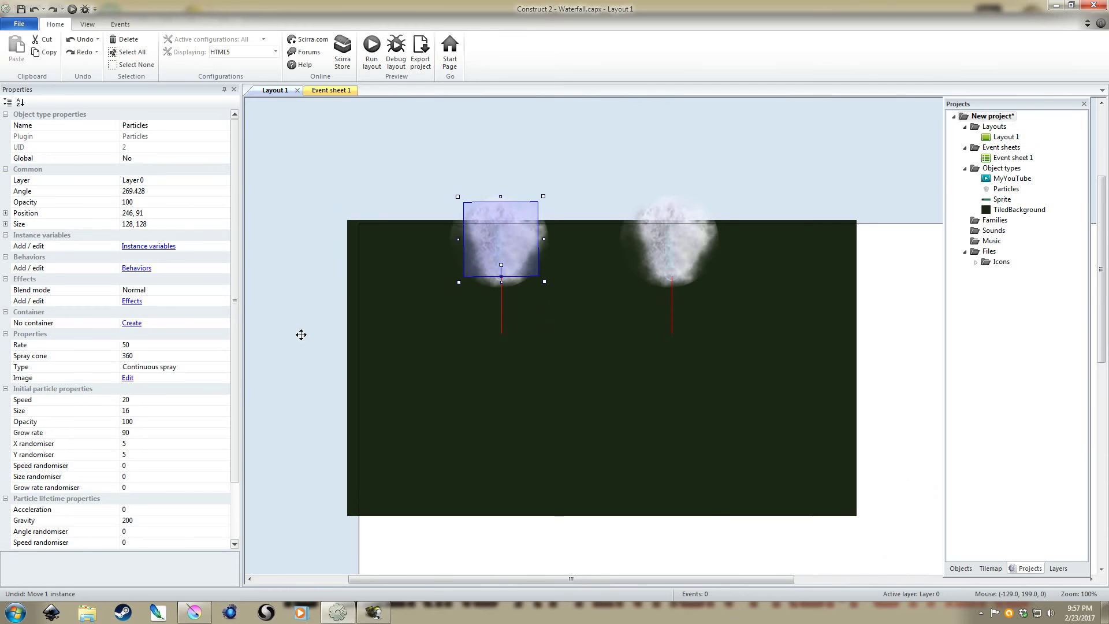
left_click_drag(232, 313, 242, 413)
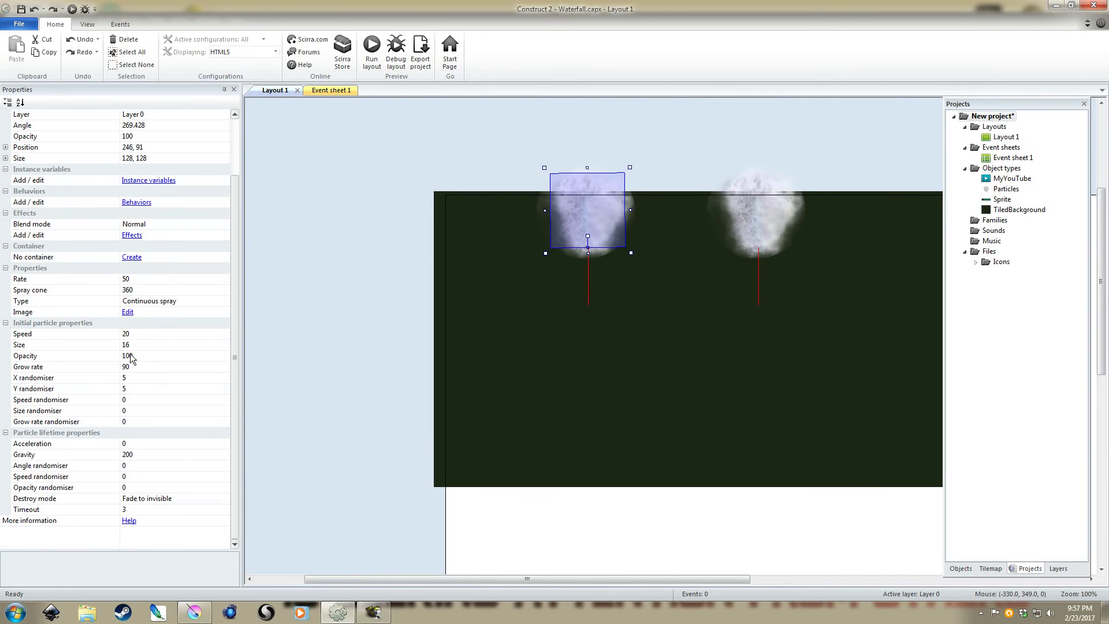
left_click(338, 363)
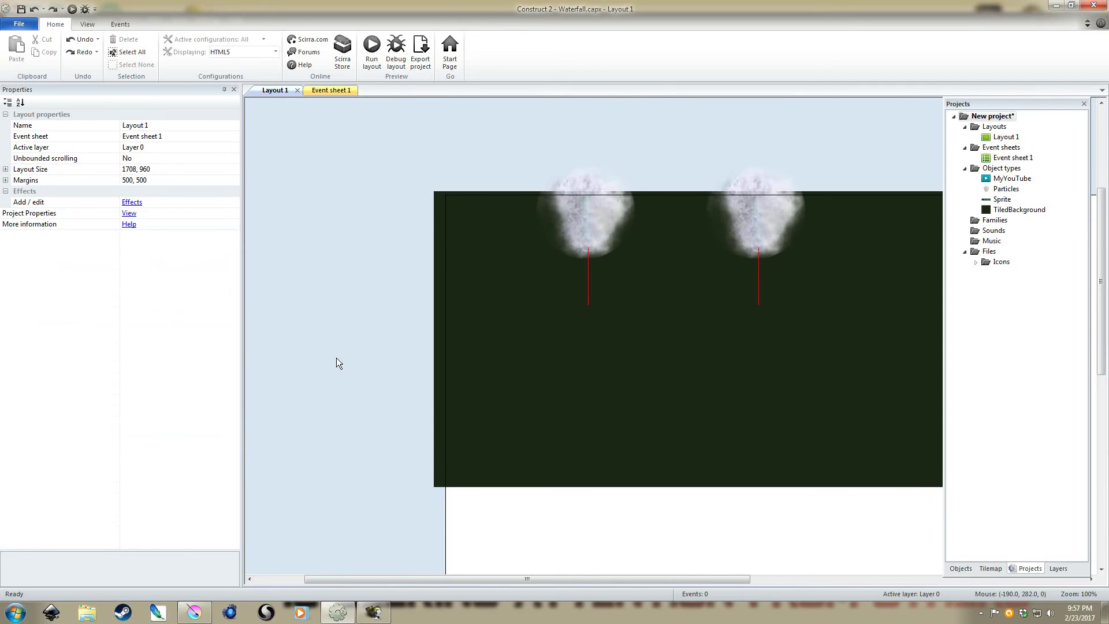